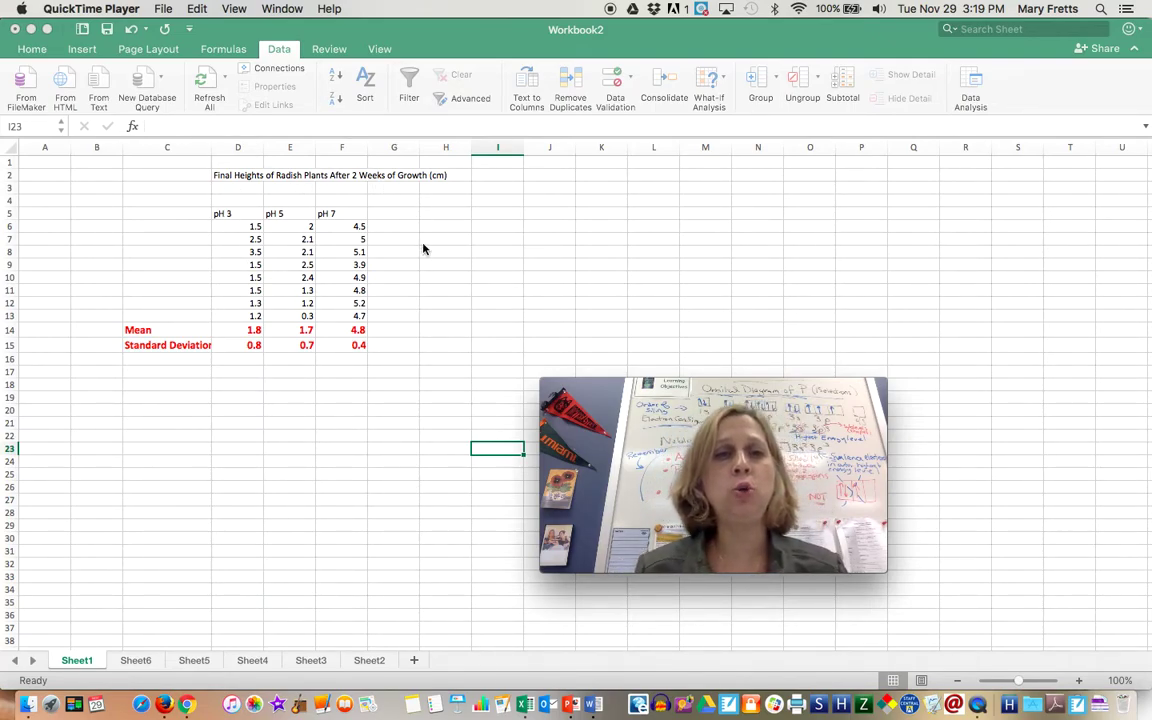
- Confirm Analysis ToolPak is checked in the Excel Add-ins dialog and close it with OK
{"action": "key", "text": "super+w"}
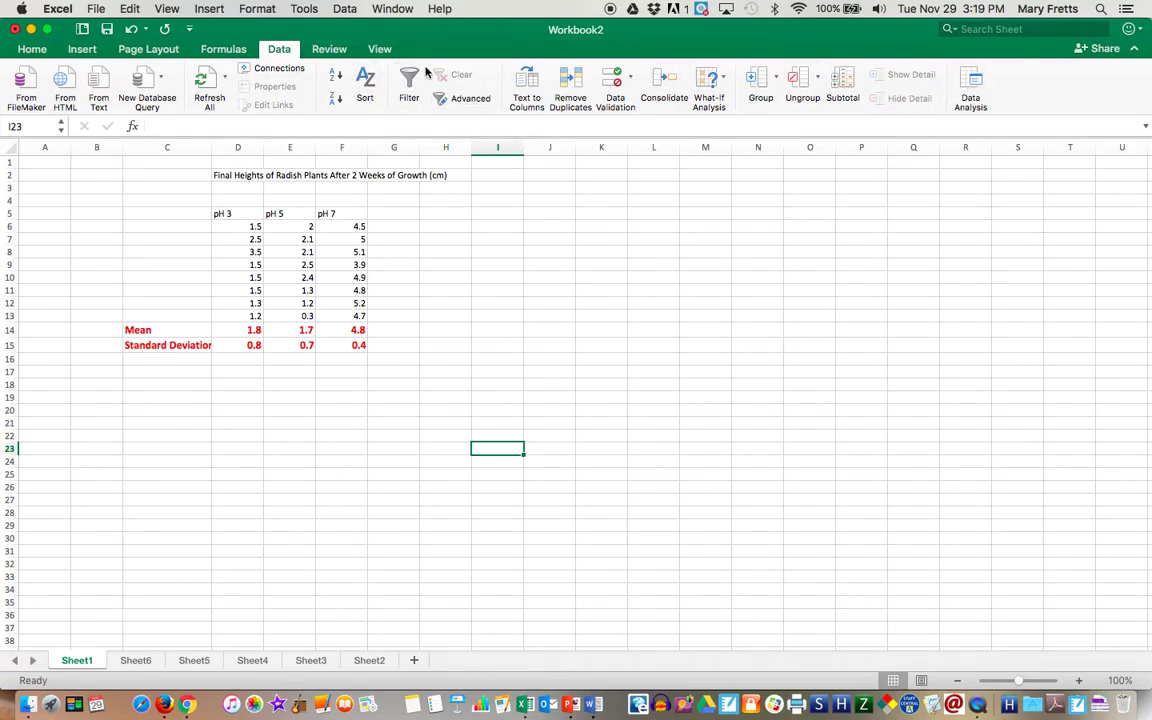
{"action": "left_click", "coordinate": [33, 49]}
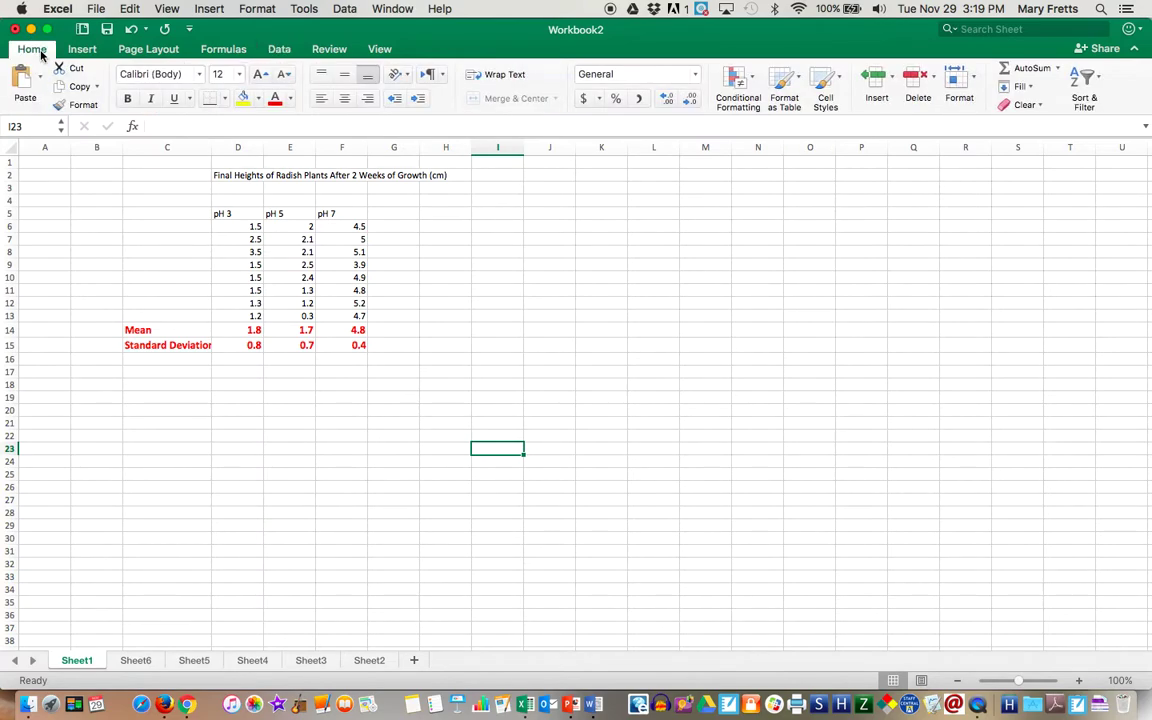
{"action": "left_click", "coordinate": [305, 9]}
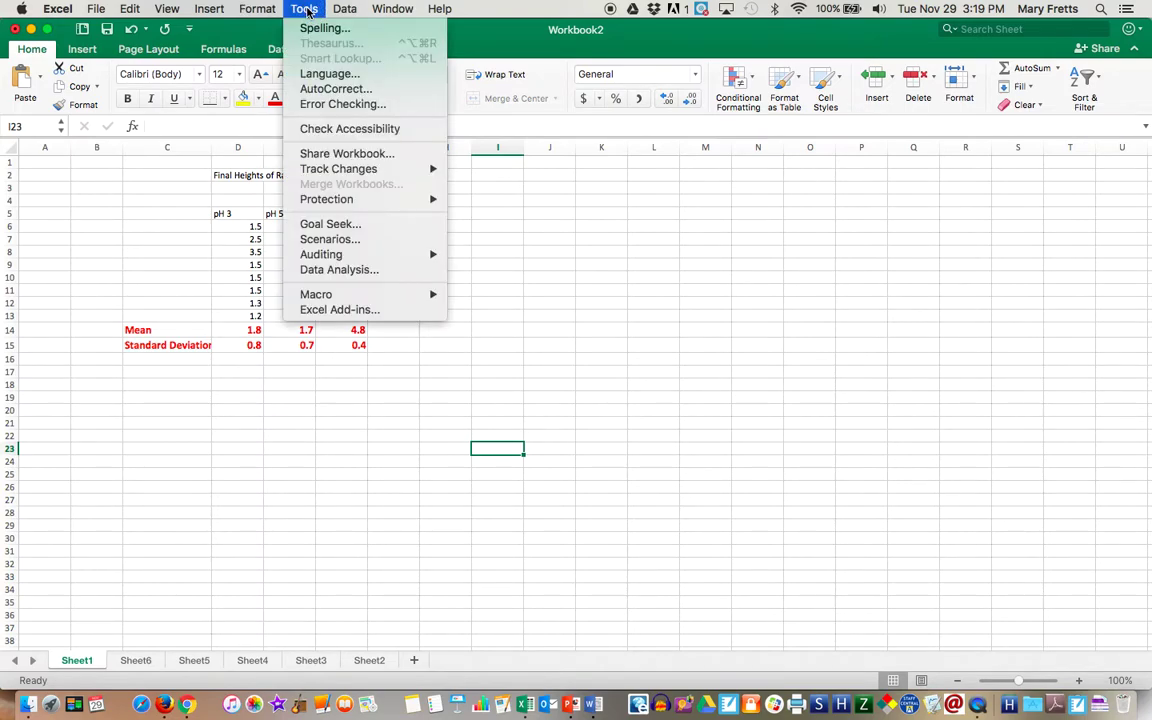
{"action": "left_click", "coordinate": [340, 310]}
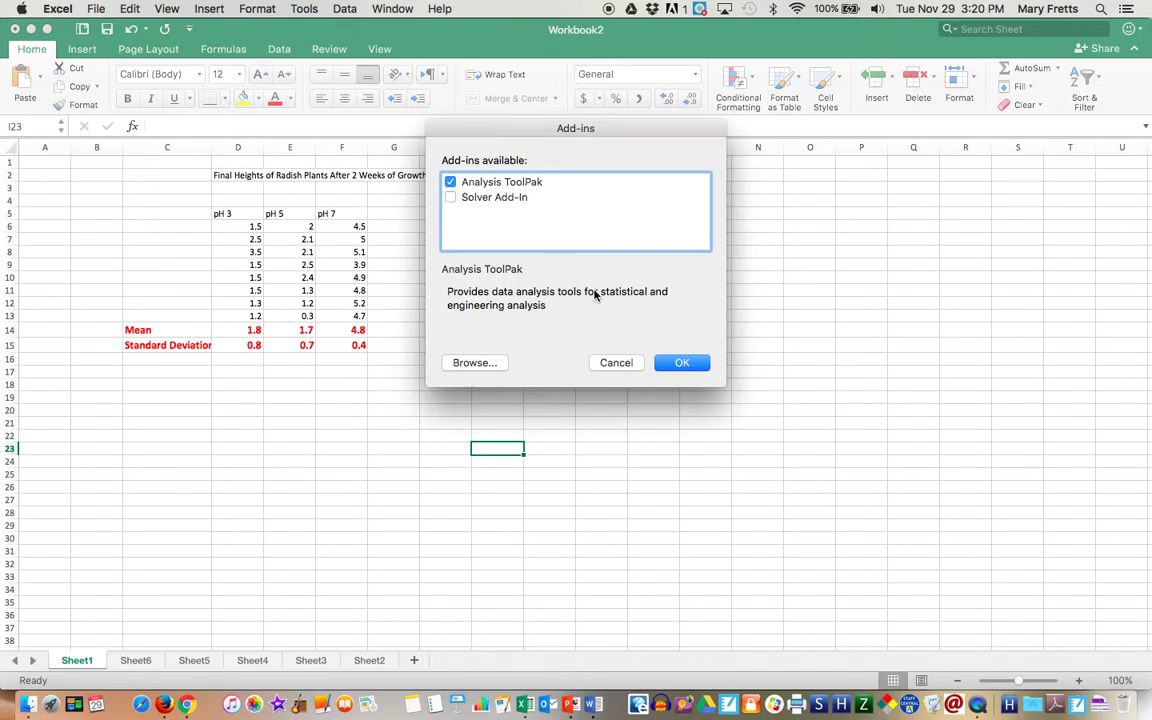
{"action": "left_click", "coordinate": [682, 365]}
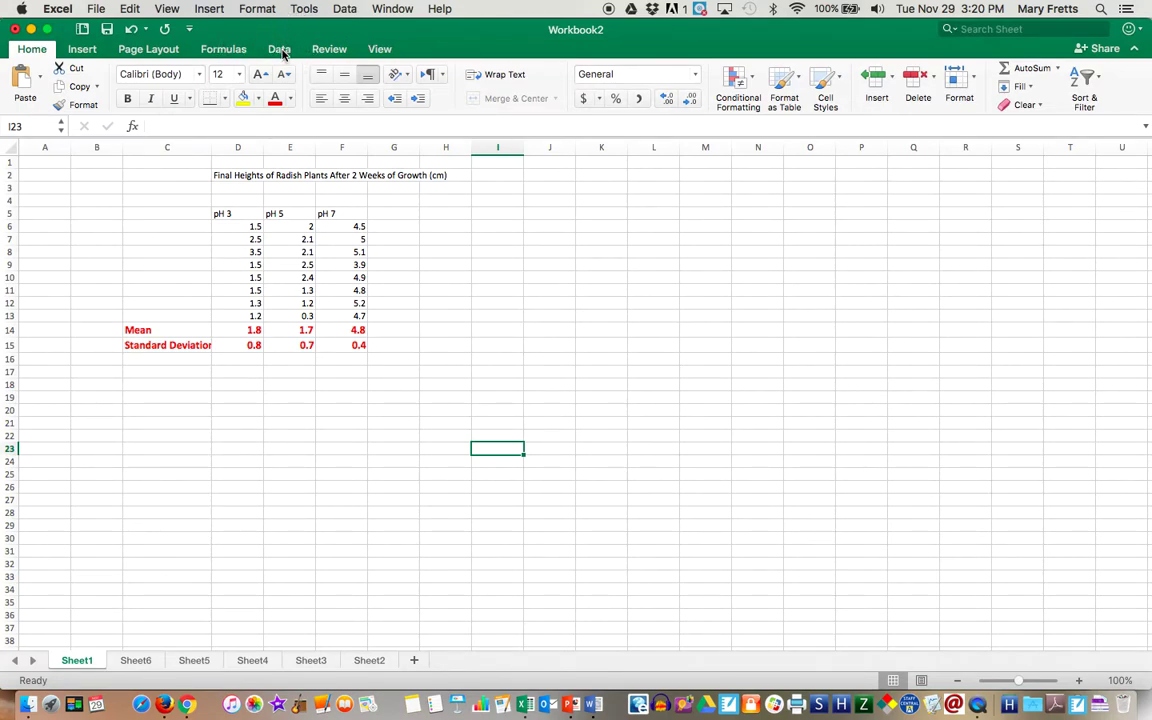
- Choose Anova: Single Factor from Data Analysis and set its input range to D6:F13
{"action": "left_click", "coordinate": [280, 50]}
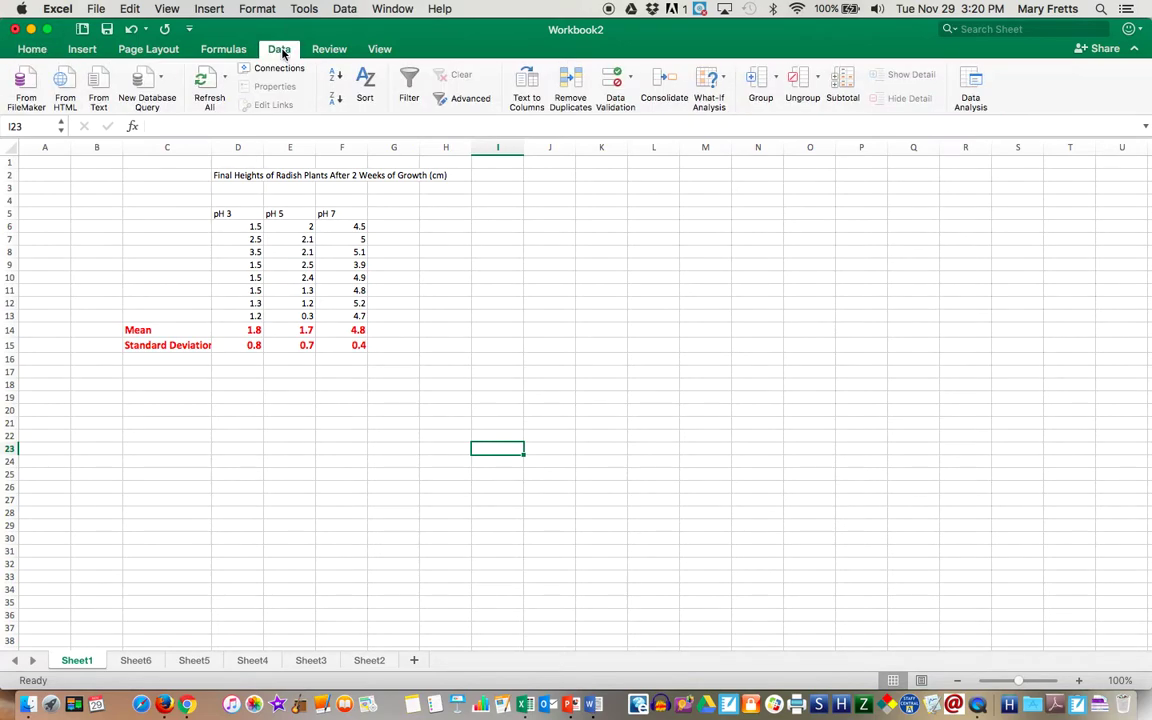
{"action": "left_click", "coordinate": [971, 90]}
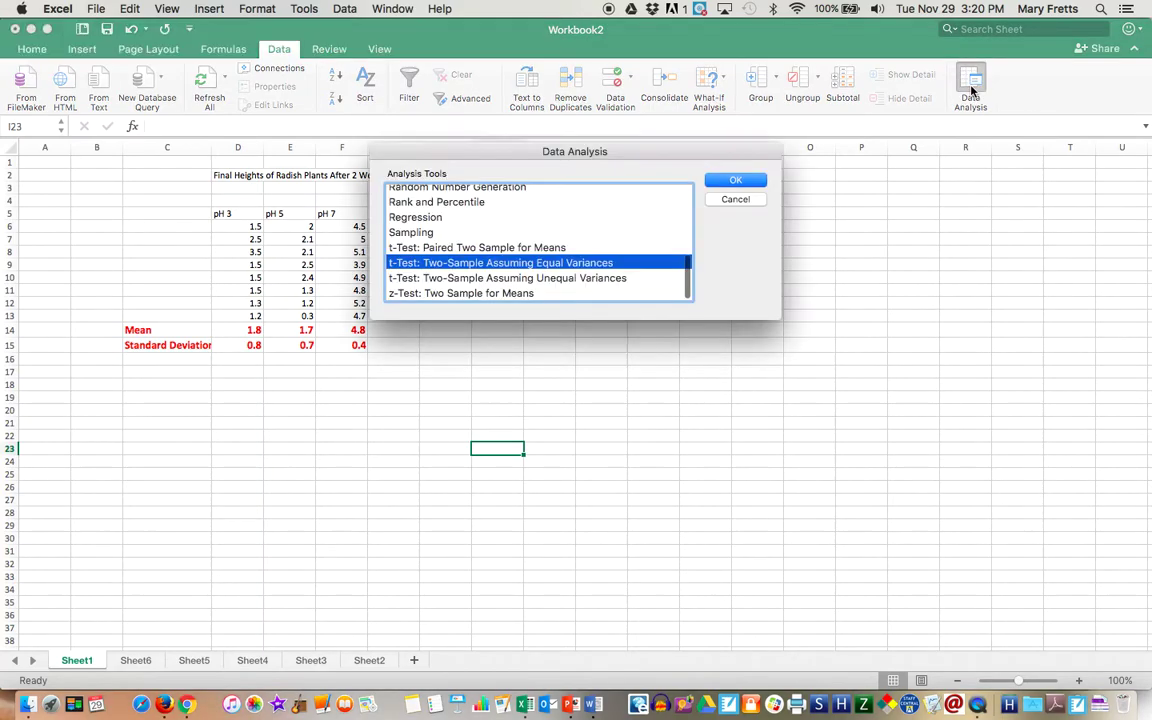
{"action": "scroll", "coordinate": [634, 204], "scroll_direction": "up", "scroll_amount": 5}
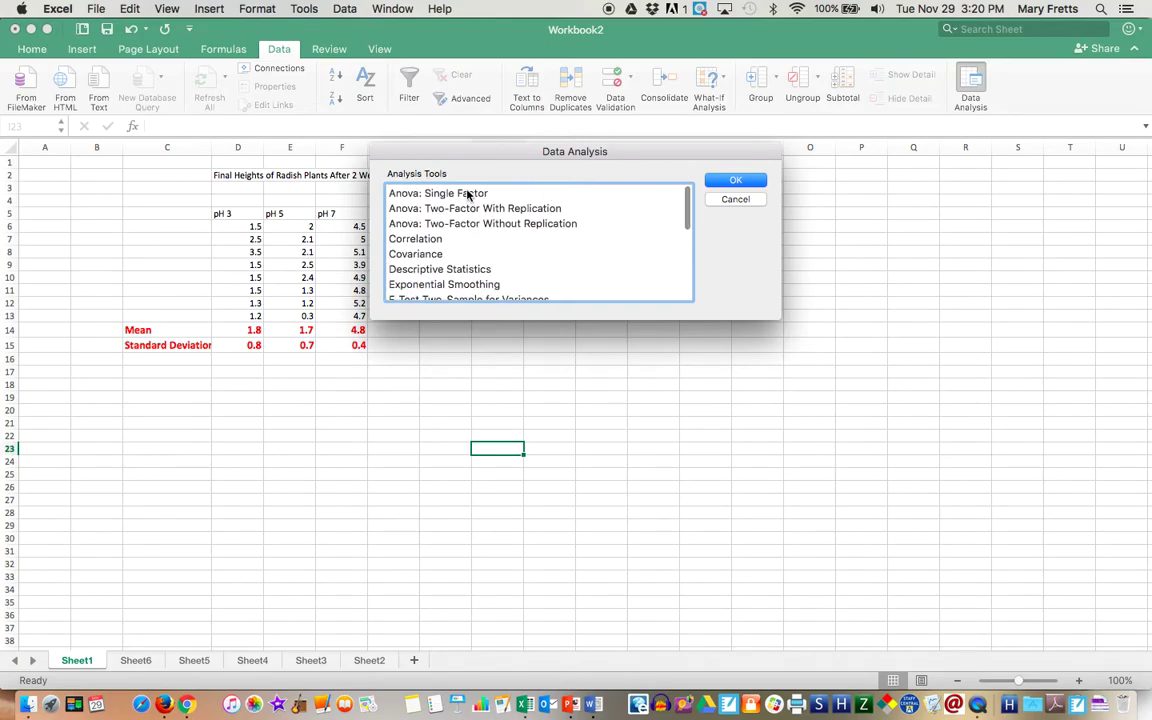
{"action": "left_click", "coordinate": [467, 194]}
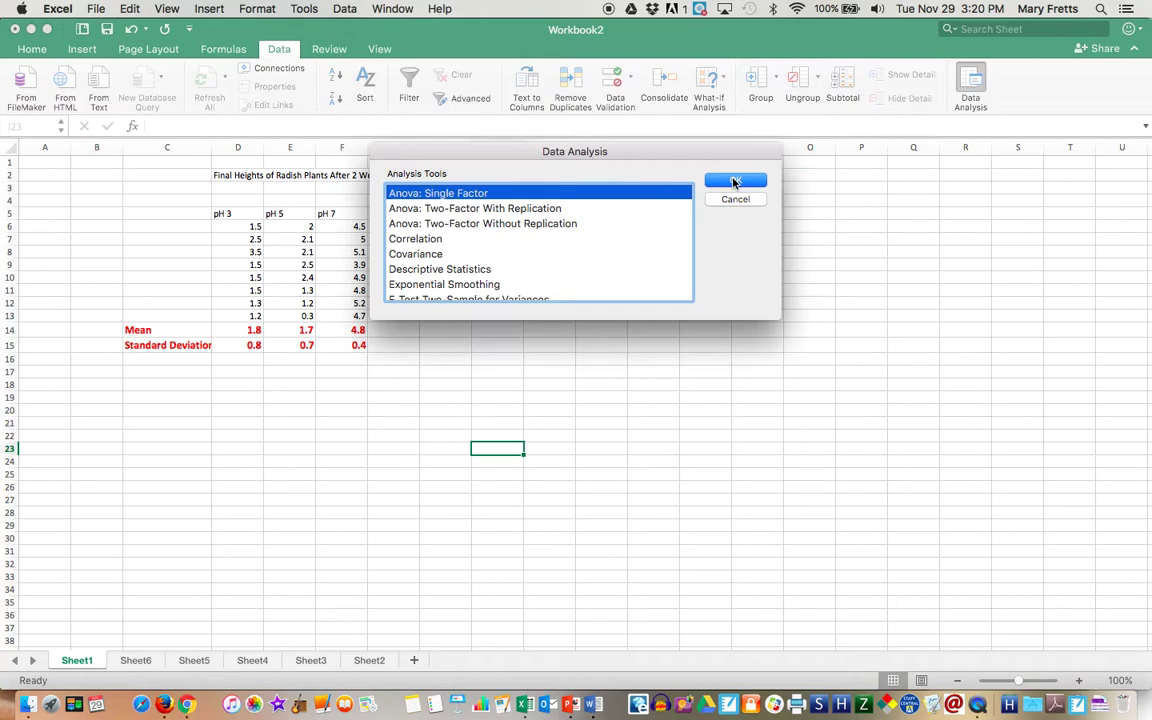
{"action": "left_click", "coordinate": [733, 182]}
{"action": "left_click_drag", "start_coordinate": [466, 152], "coordinate": [647, 161]}
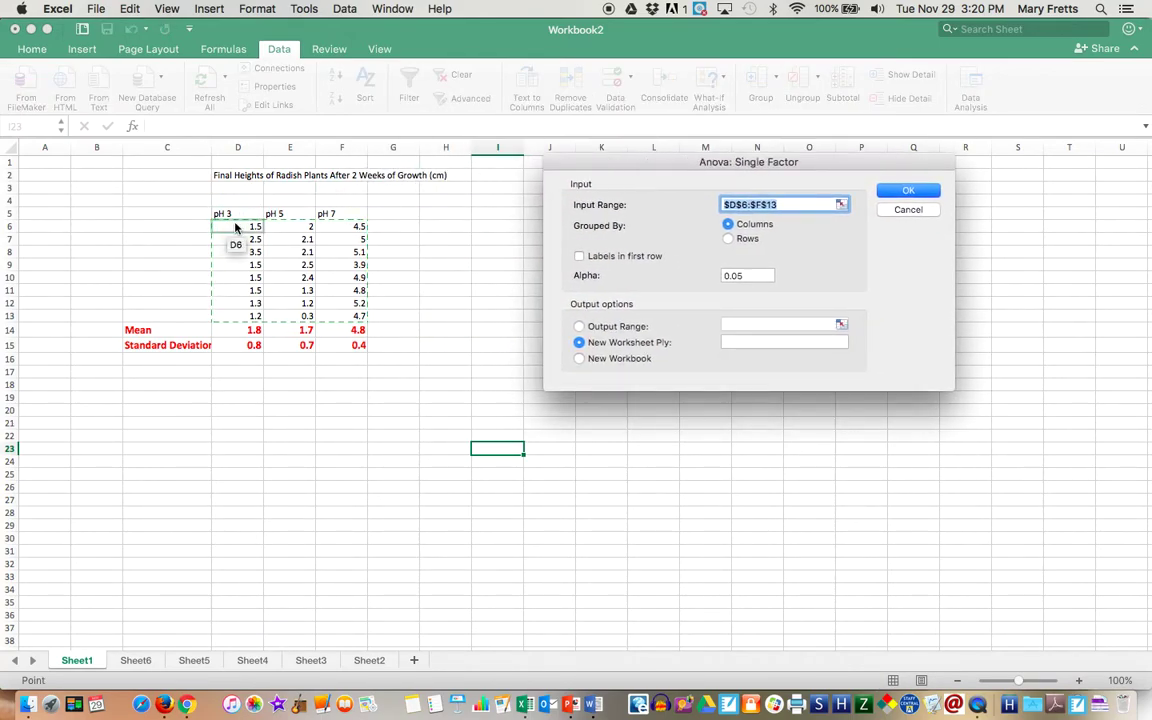
{"action": "left_click_drag", "start_coordinate": [235, 228], "coordinate": [350, 318]}
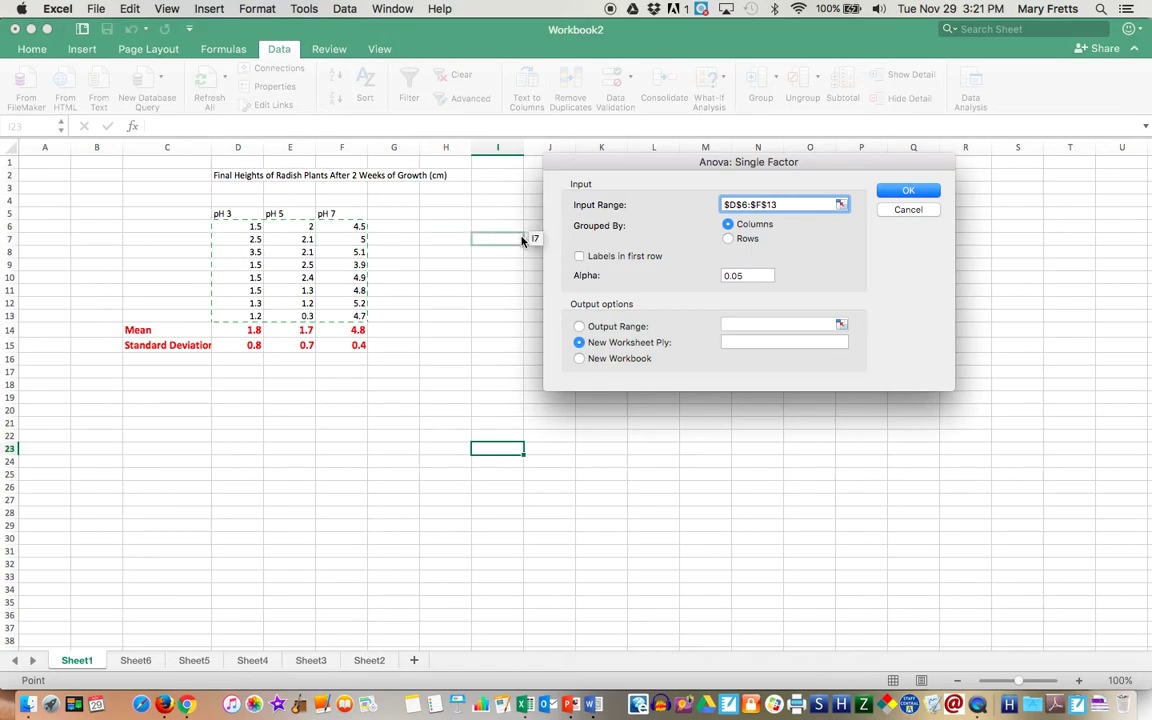
- Output the ANOVA to new Sheet7, check the P-value in F12, and return to Sheet1
{"action": "left_click", "coordinate": [910, 191]}
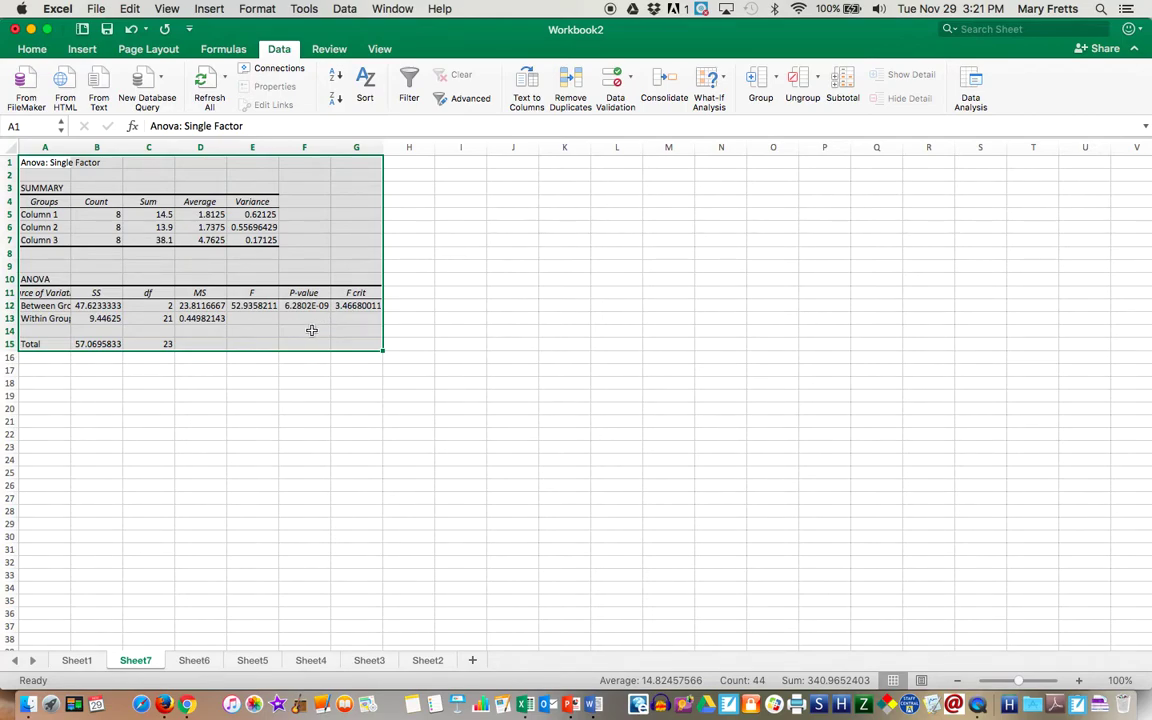
{"action": "left_click", "coordinate": [295, 306]}
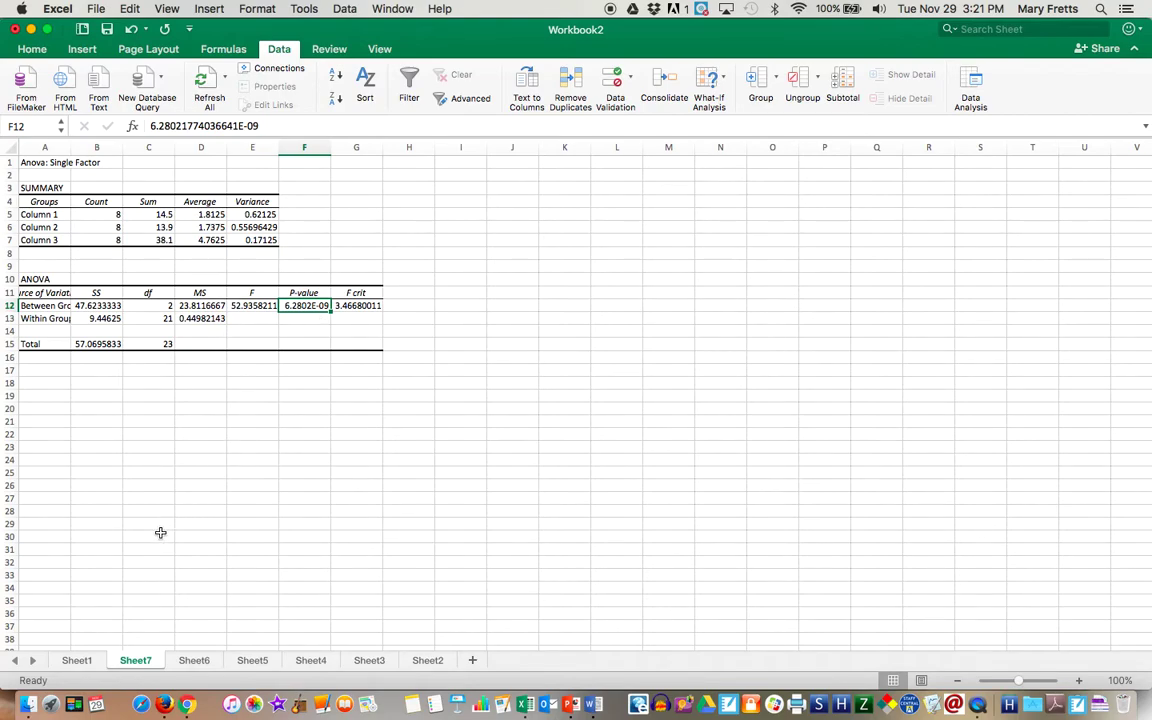
{"action": "left_click", "coordinate": [79, 661]}
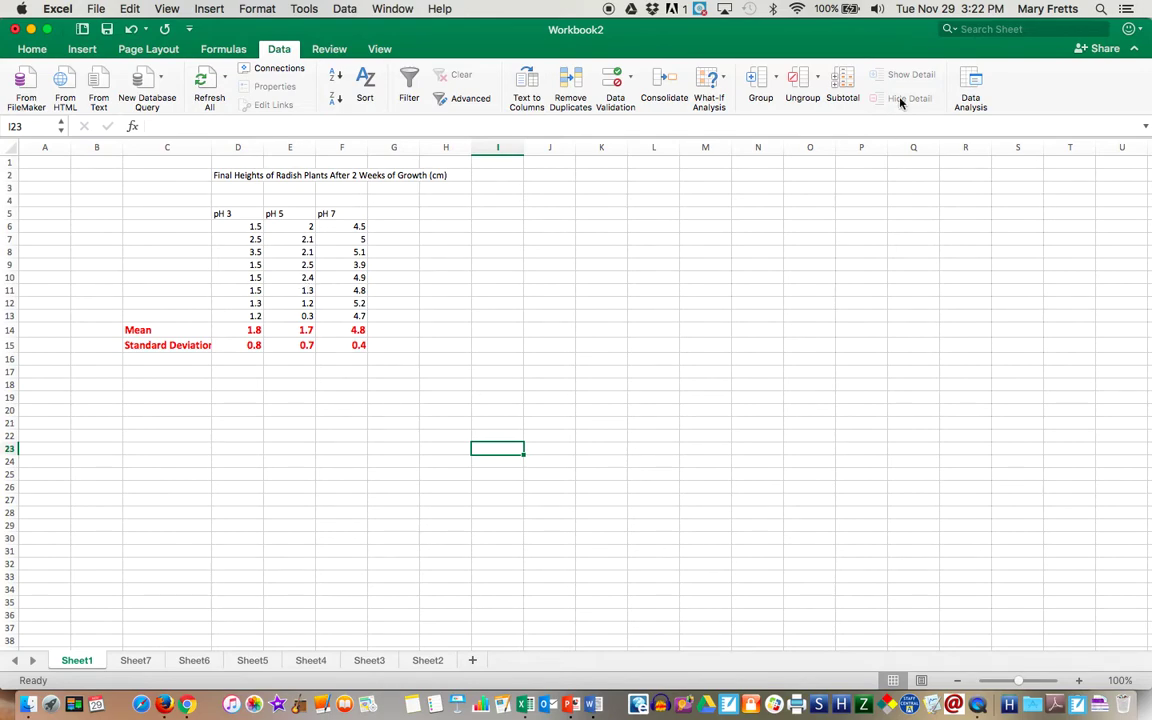
- Open the t-Test: Two-Sample Assuming Equal Variances tool from Data Analysis
{"action": "left_click", "coordinate": [972, 85]}
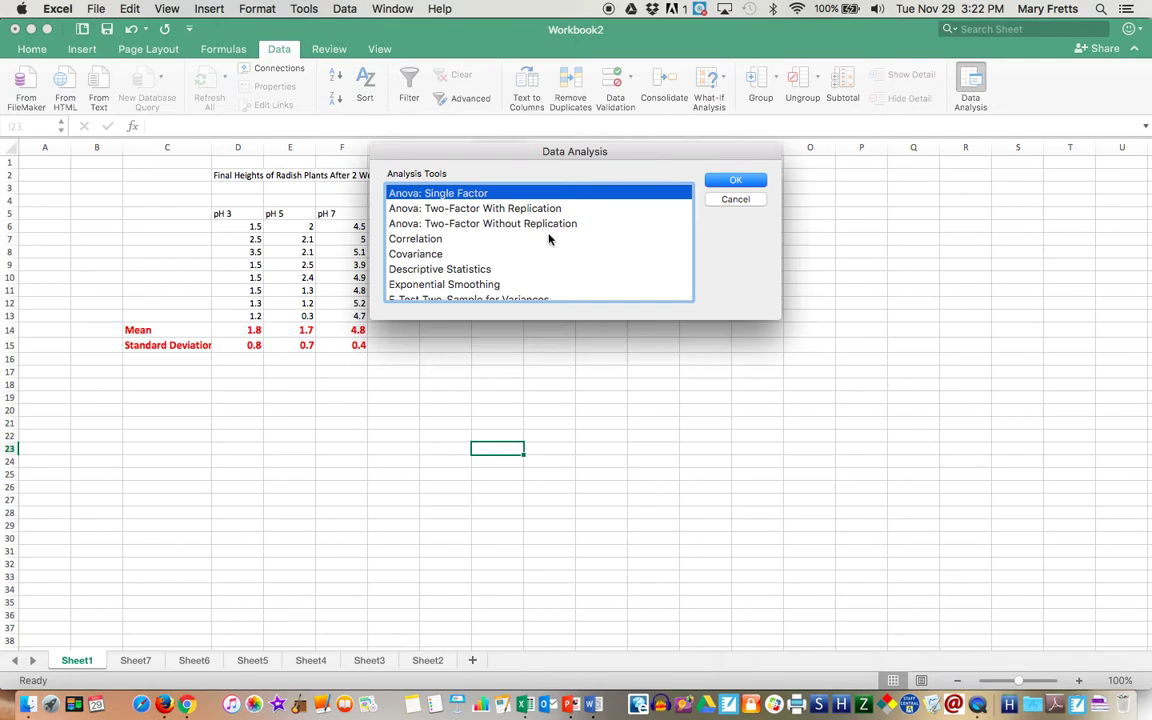
{"action": "scroll", "coordinate": [535, 225], "scroll_direction": "down", "scroll_amount": 10}
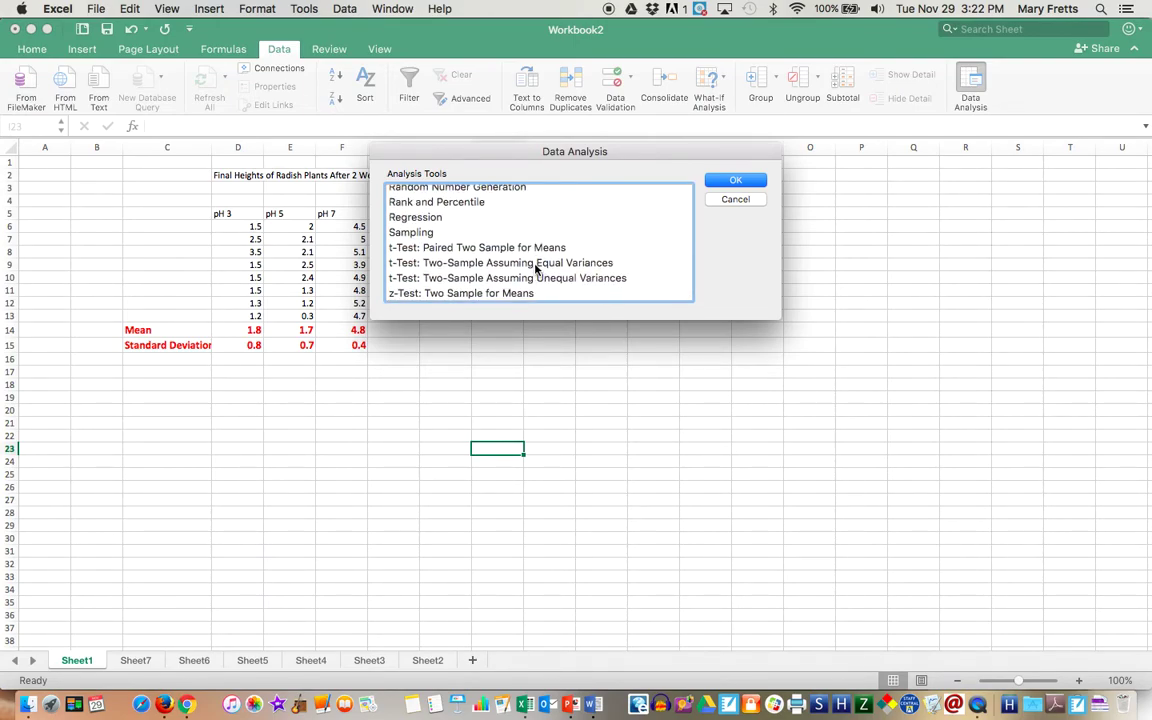
{"action": "left_click", "coordinate": [535, 263]}
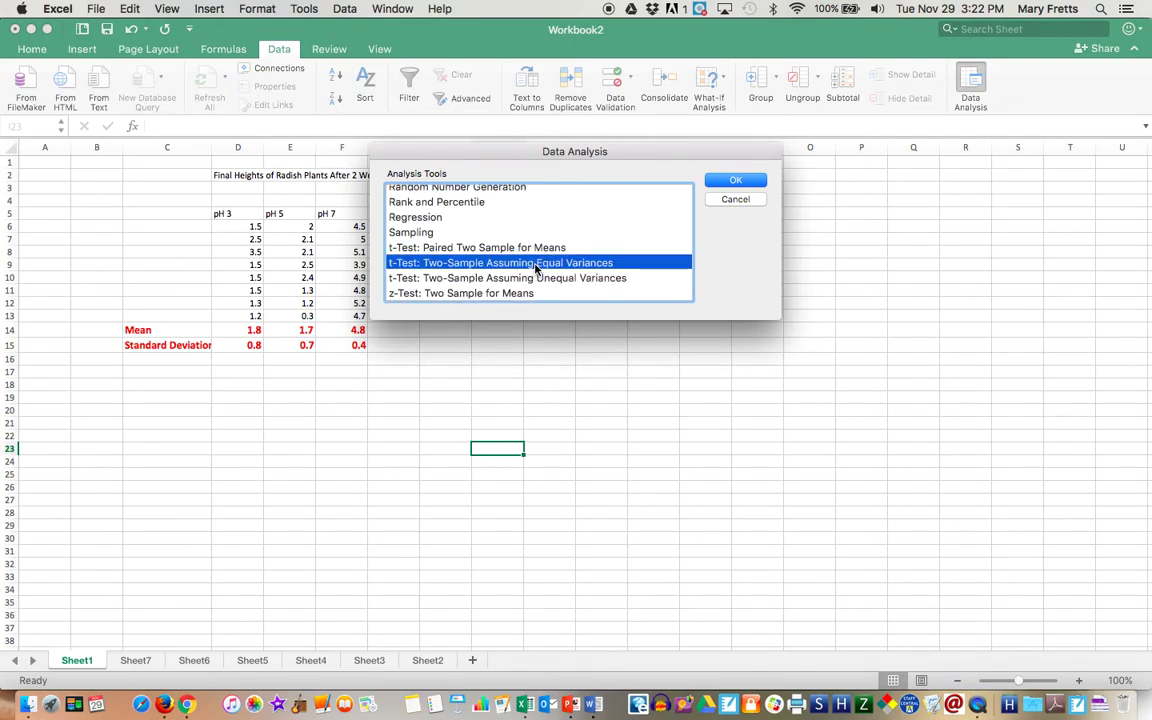
{"action": "left_click", "coordinate": [735, 183]}
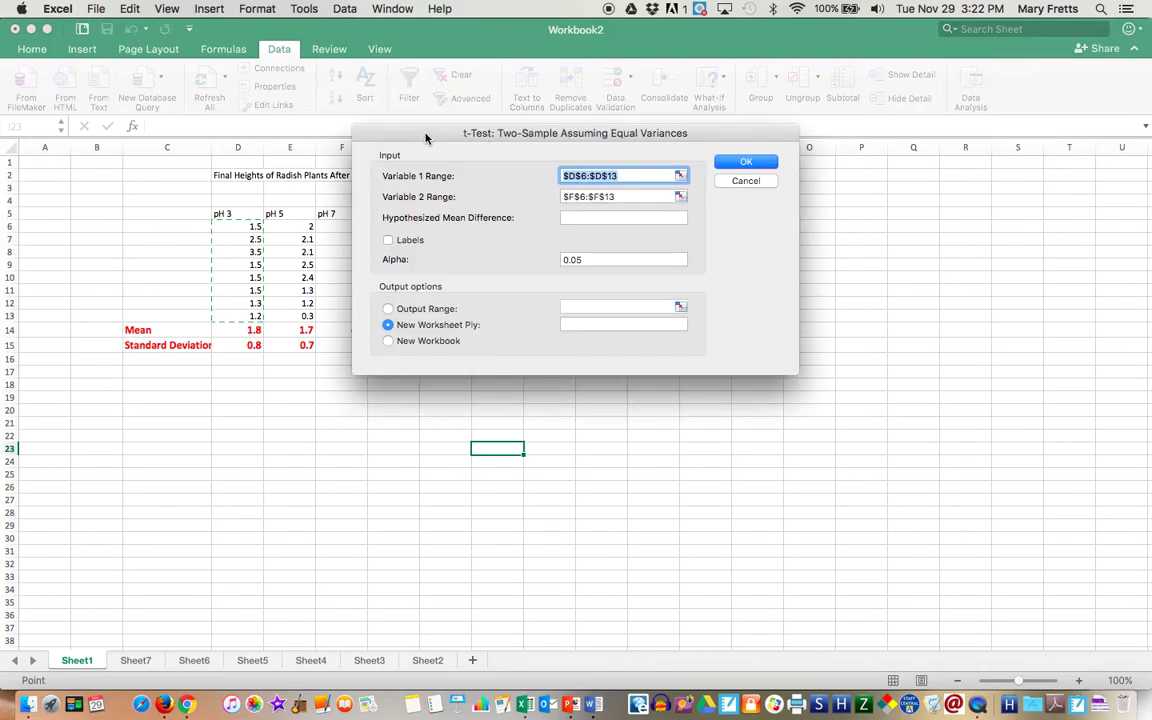
{"action": "left_click_drag", "start_coordinate": [425, 133], "coordinate": [709, 149]}
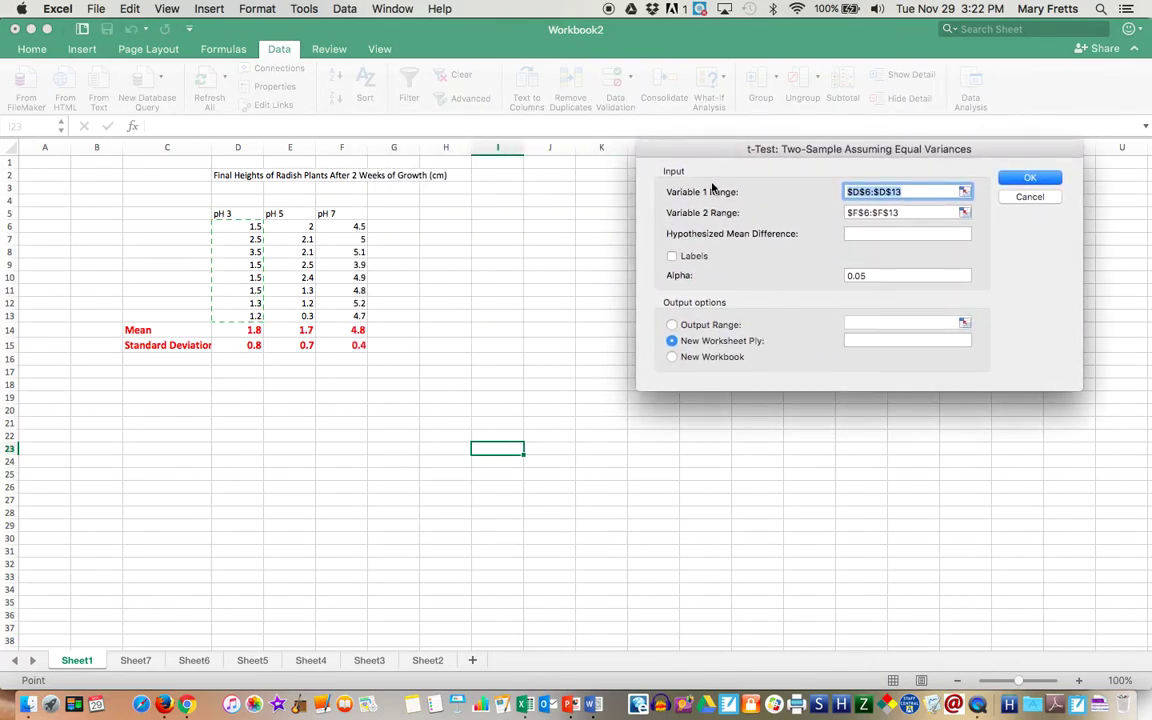
- Set Variable 1 Range to D6:D13 and Variable 2 Range to E6:E13
{"action": "left_click_drag", "start_coordinate": [231, 226], "coordinate": [231, 318]}
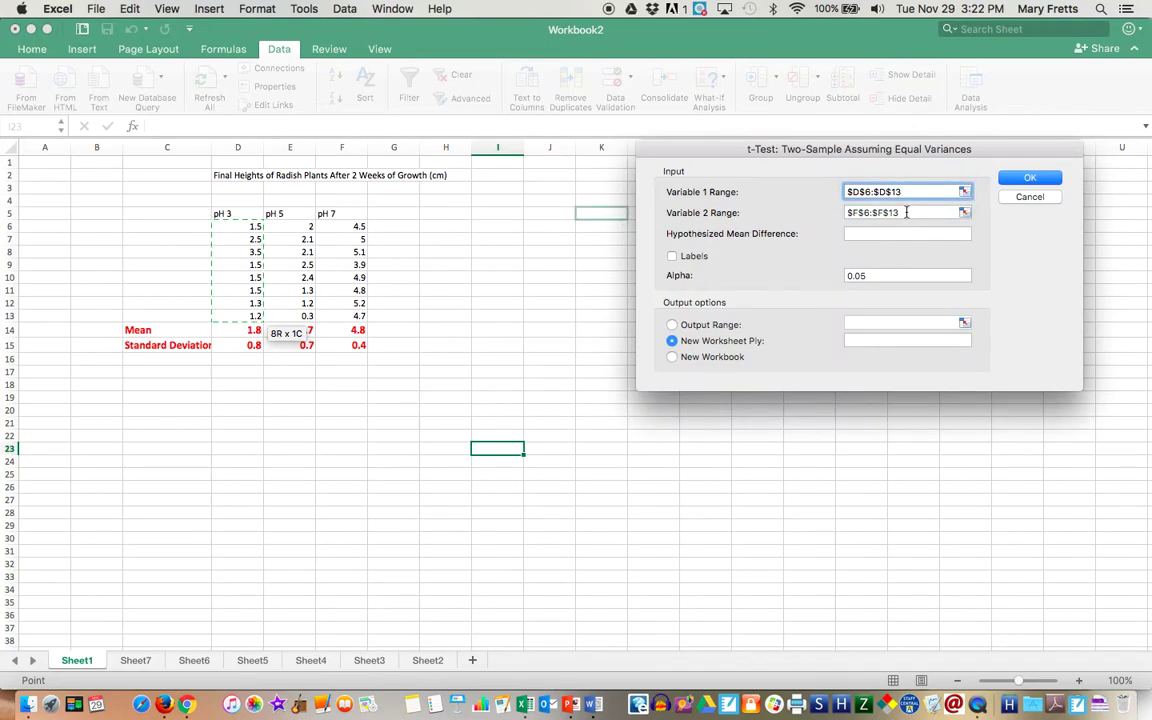
{"action": "left_click_drag", "start_coordinate": [910, 212], "coordinate": [840, 215]}
{"action": "key", "text": "BackSpace"}
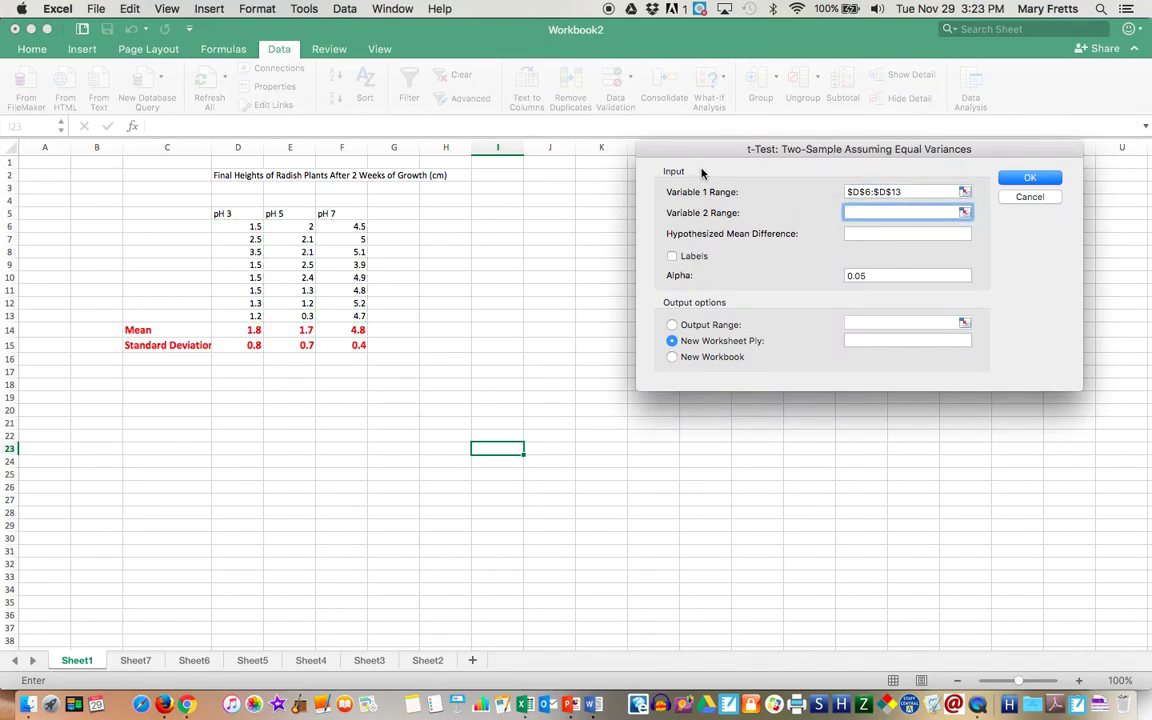
{"action": "left_click", "coordinate": [300, 230]}
{"action": "left_click_drag", "start_coordinate": [300, 230], "coordinate": [305, 316]}
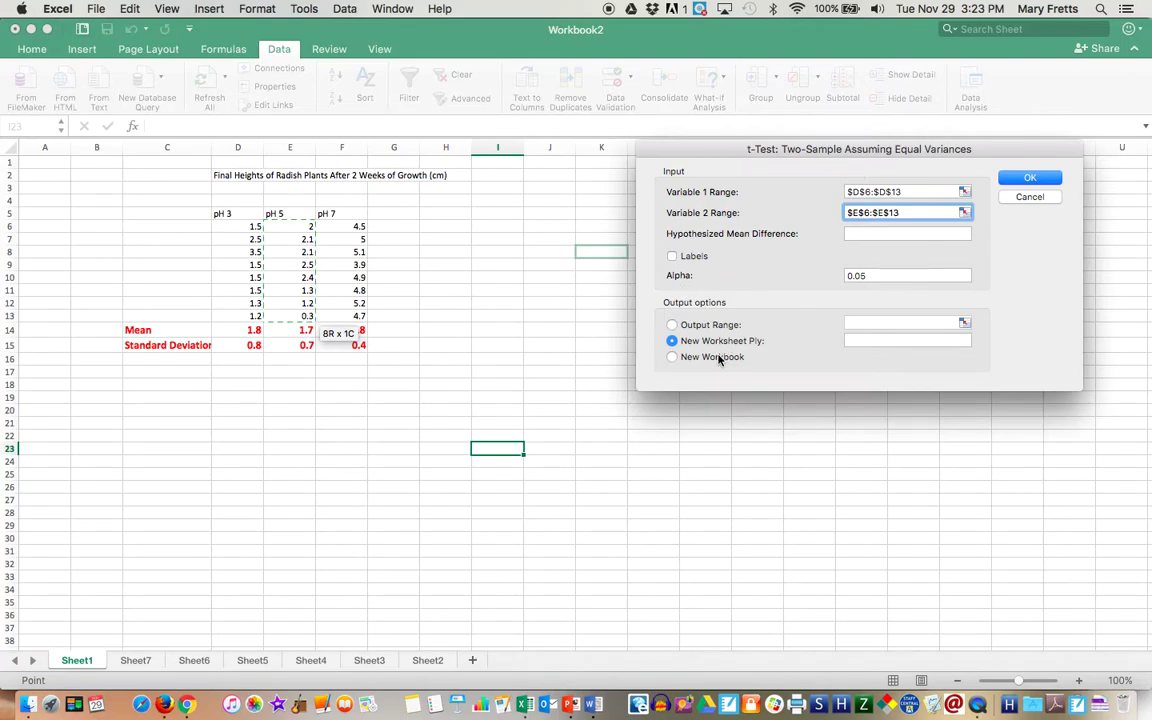
- Output the pH 3 vs pH 5 t-test to Sheet8, widen column A, then return to Sheet1
{"action": "left_click", "coordinate": [1035, 179]}
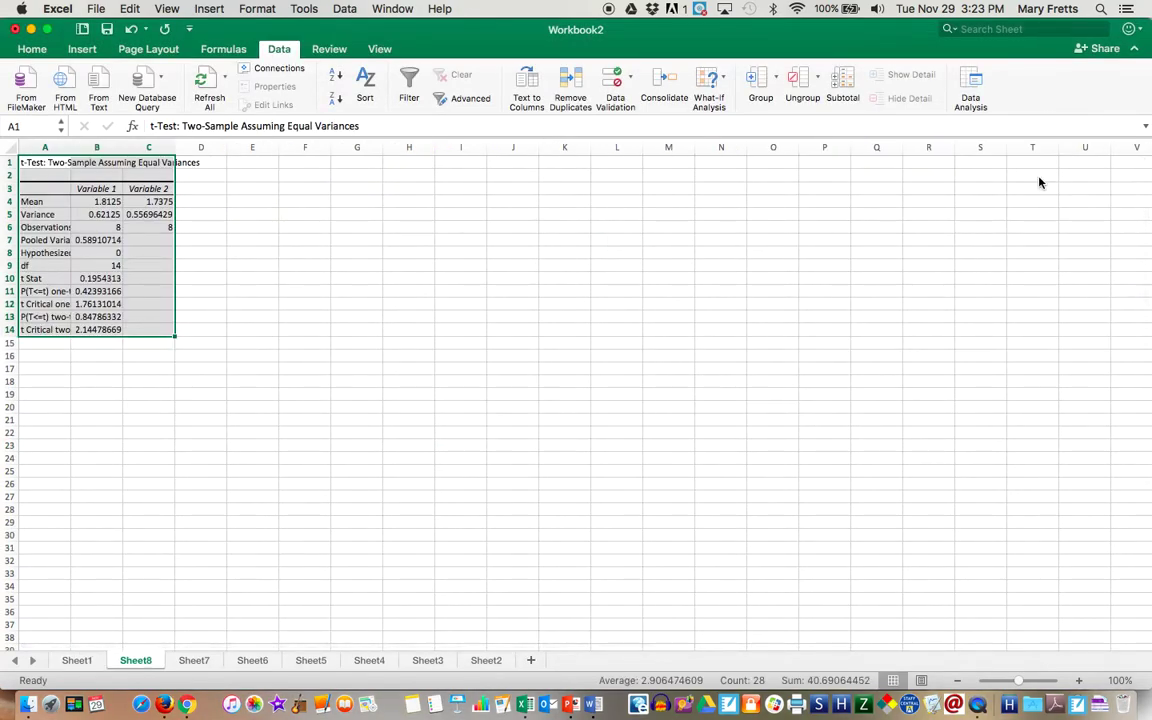
{"action": "left_click", "coordinate": [119, 291]}
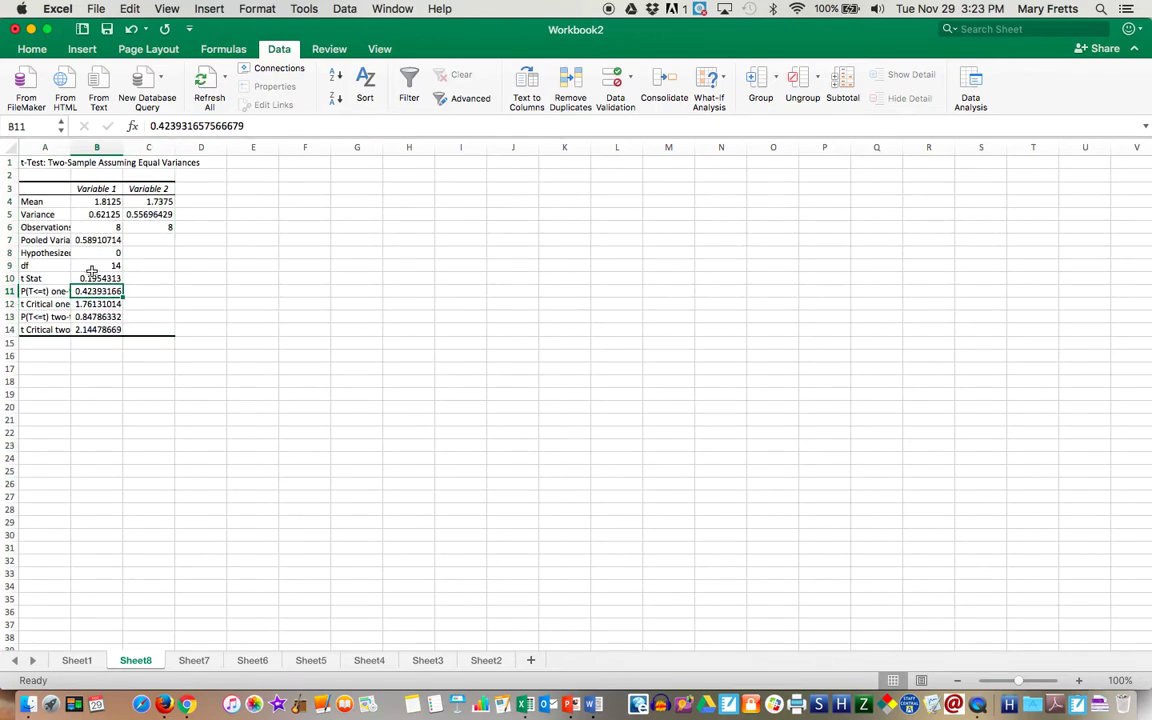
{"action": "left_click_drag", "start_coordinate": [68, 147], "coordinate": [155, 147]}
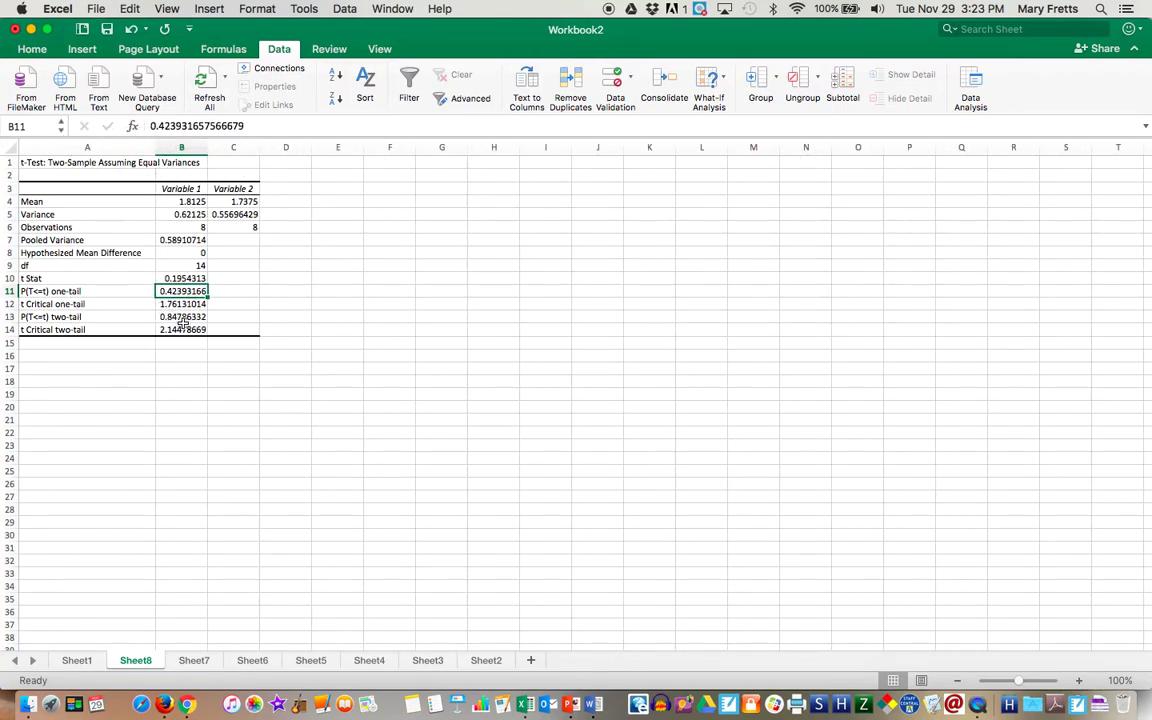
{"action": "left_click", "coordinate": [183, 316]}
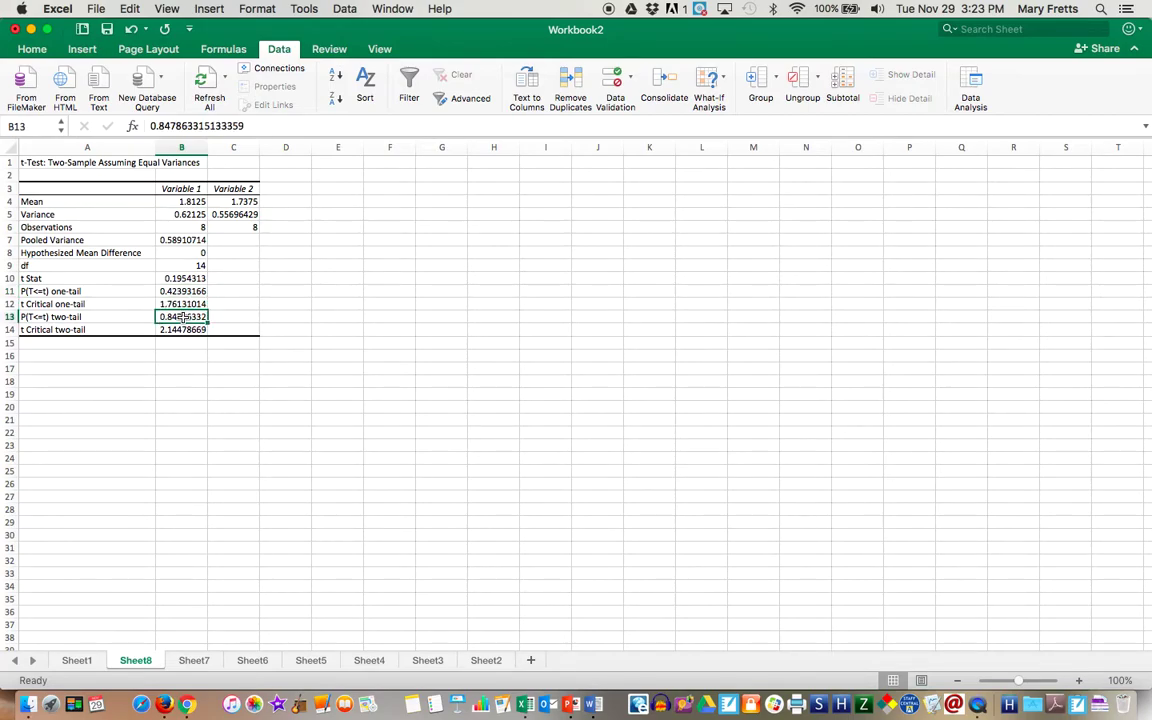
{"action": "left_click", "coordinate": [76, 661]}
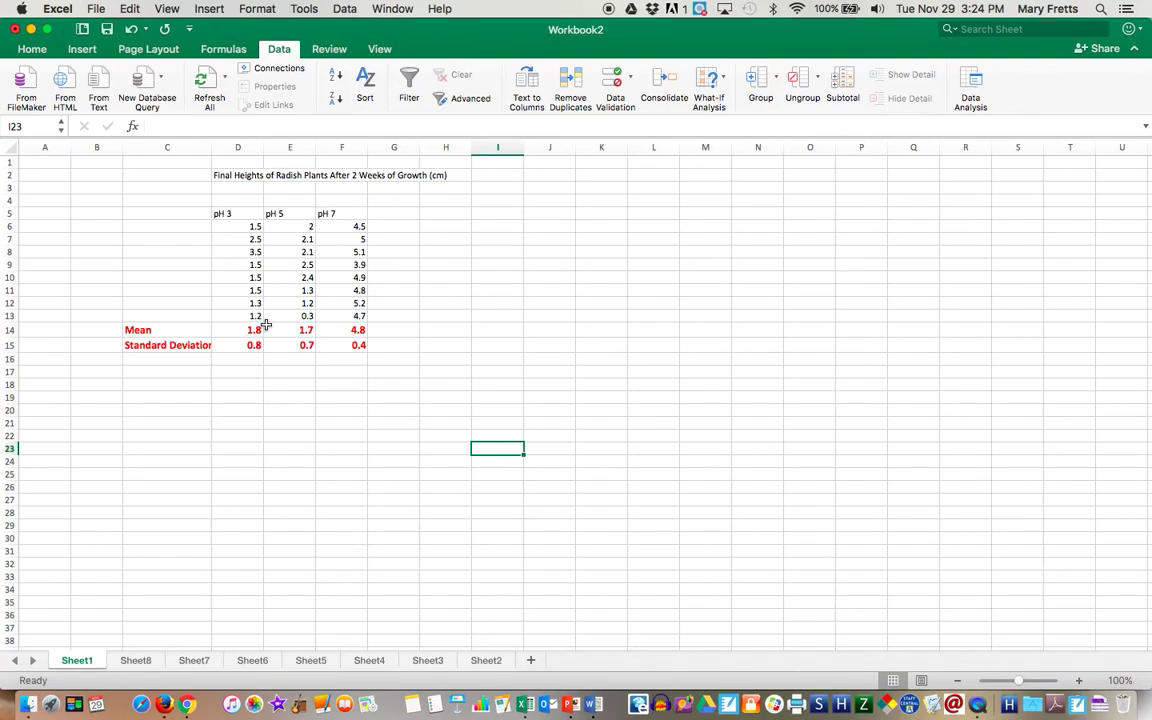
- Rerun the equal-variance t-test with Variable 2 Range changed to F6:F13, outputting to Sheet9
{"action": "left_click", "coordinate": [967, 88]}
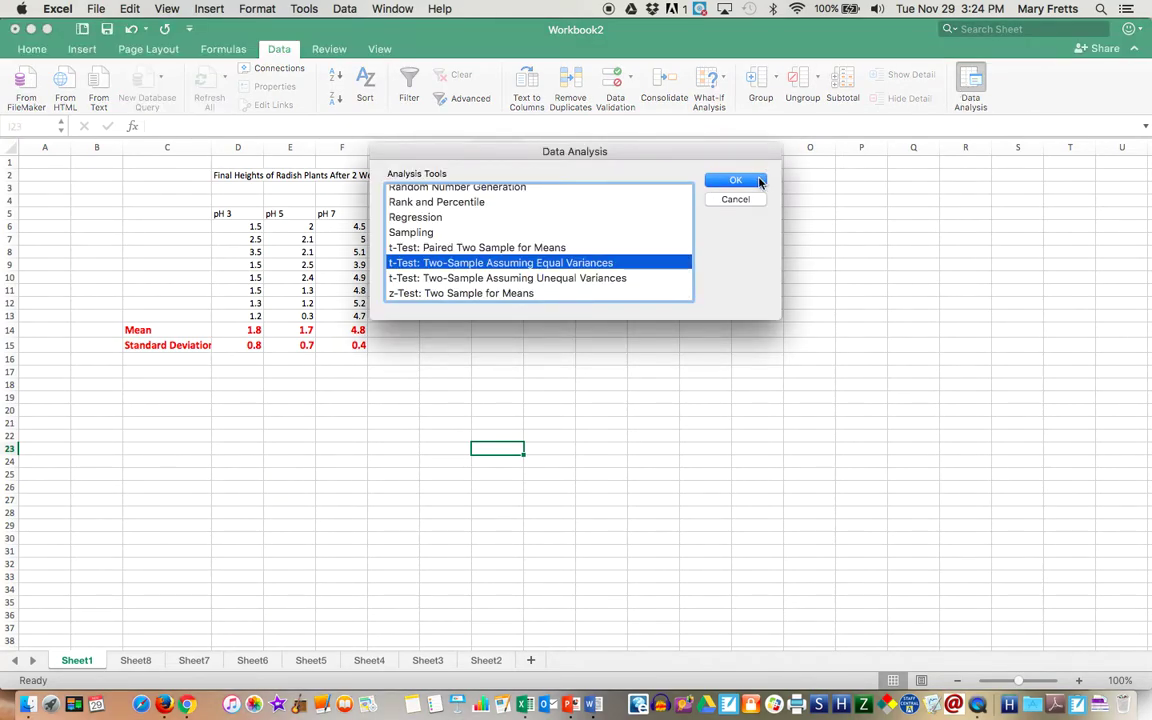
{"action": "left_click", "coordinate": [758, 181]}
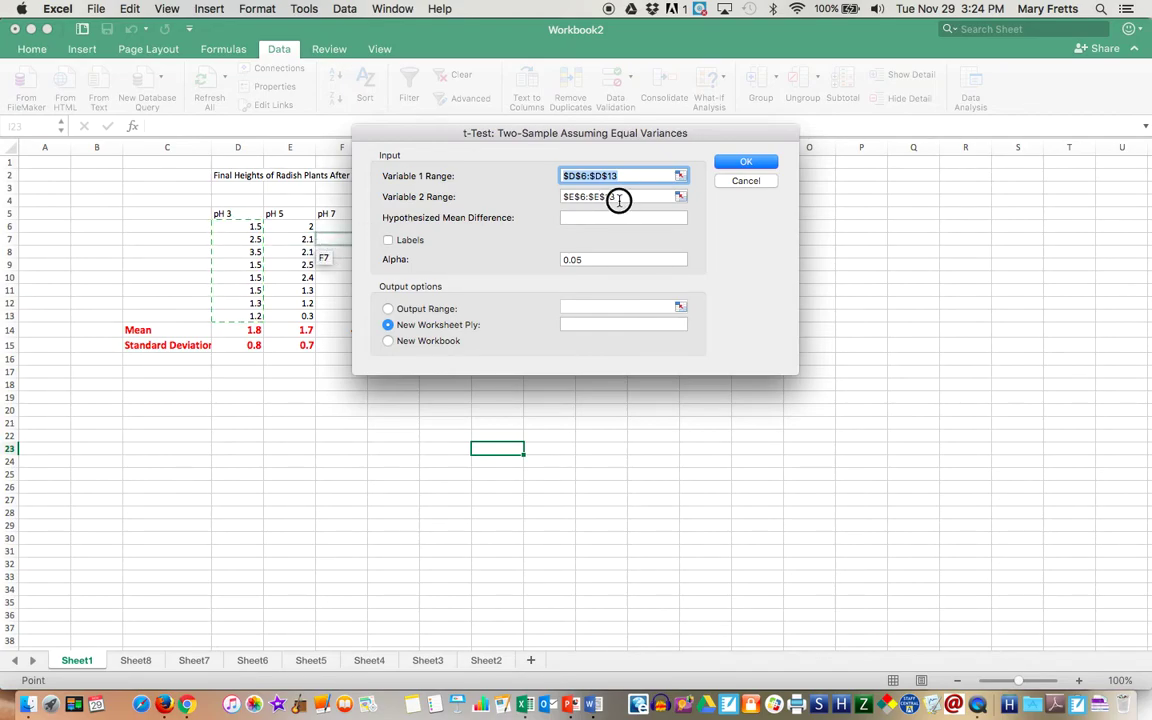
{"action": "left_click_drag", "start_coordinate": [619, 200], "coordinate": [548, 193]}
{"action": "key", "text": "BackSpace"}
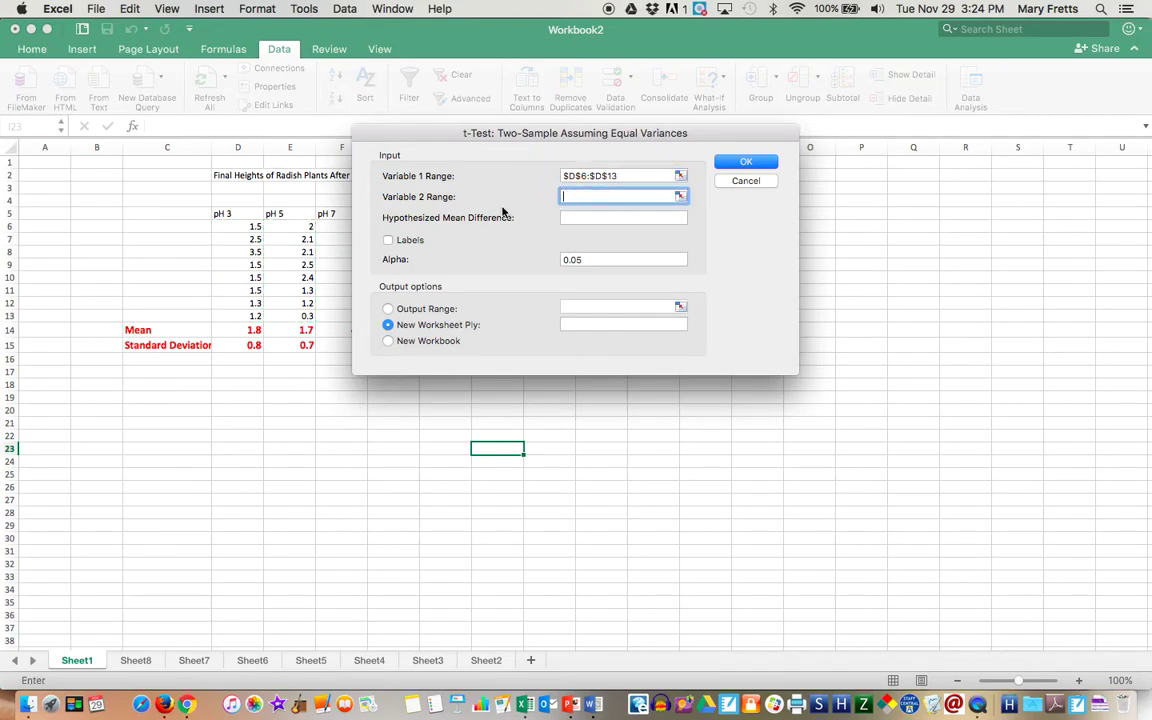
{"action": "left_click_drag", "start_coordinate": [321, 226], "coordinate": [334, 316]}
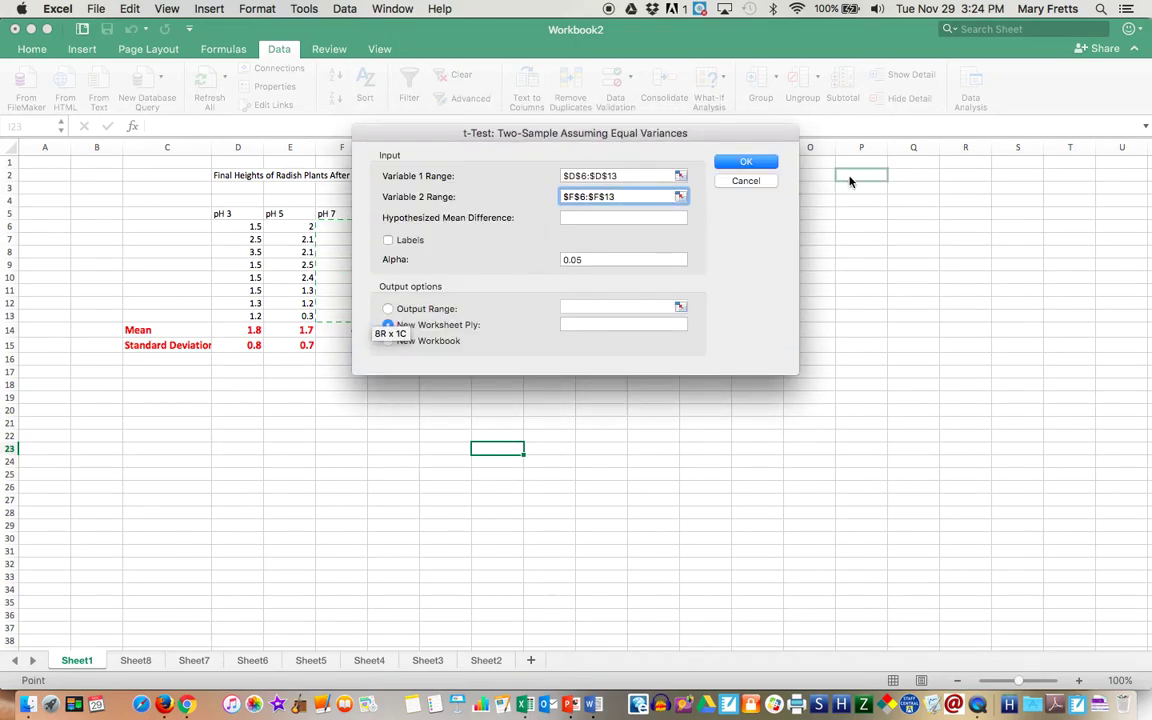
{"action": "left_click", "coordinate": [746, 162]}
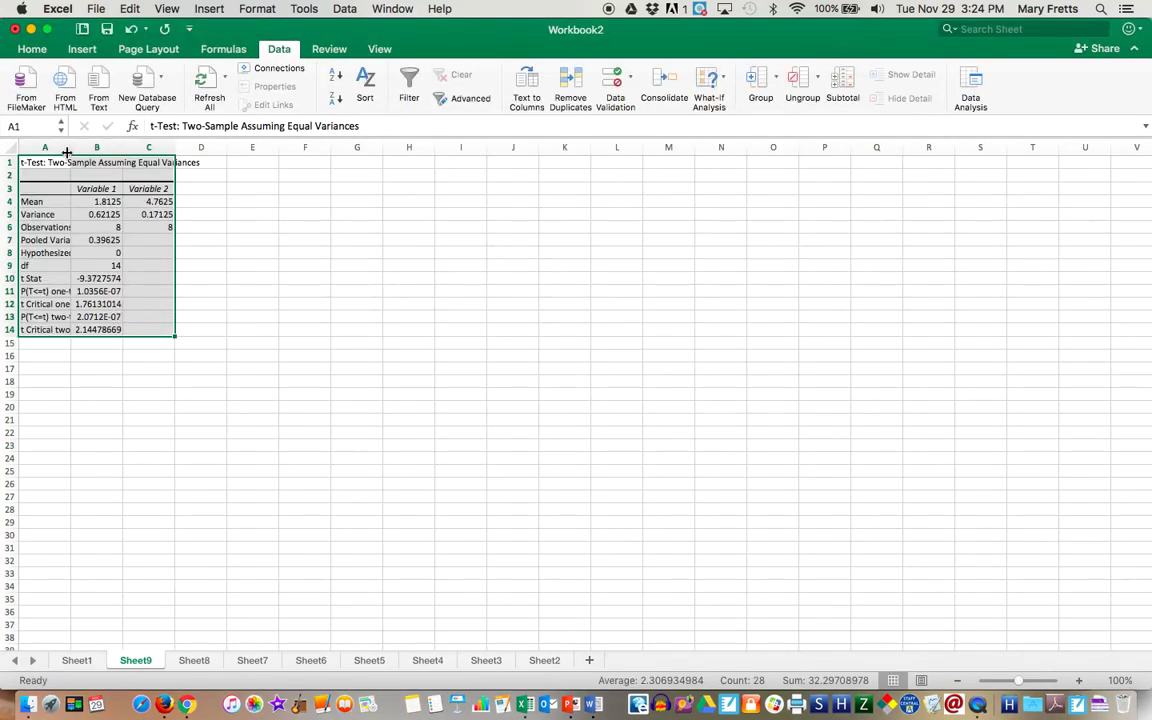
- Widen column A on Sheet9, check the two-tail p-value in B13, and return to Sheet1
{"action": "left_click_drag", "start_coordinate": [66, 152], "coordinate": [134, 152]}
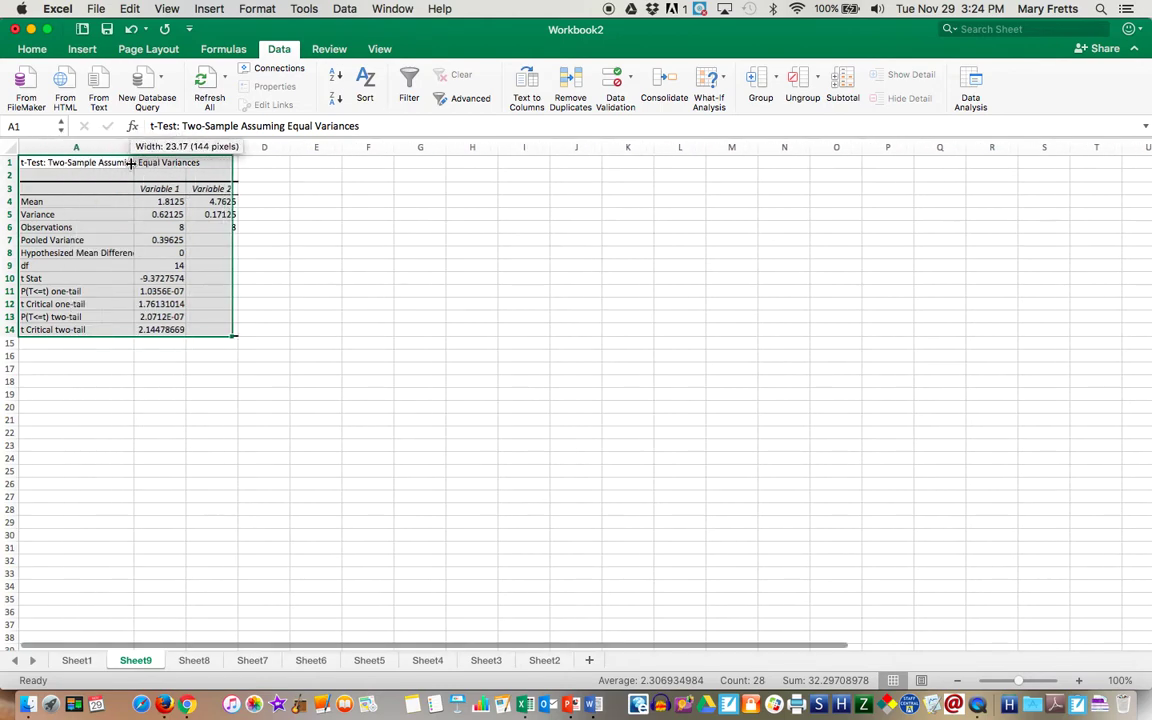
{"action": "left_click", "coordinate": [152, 317]}
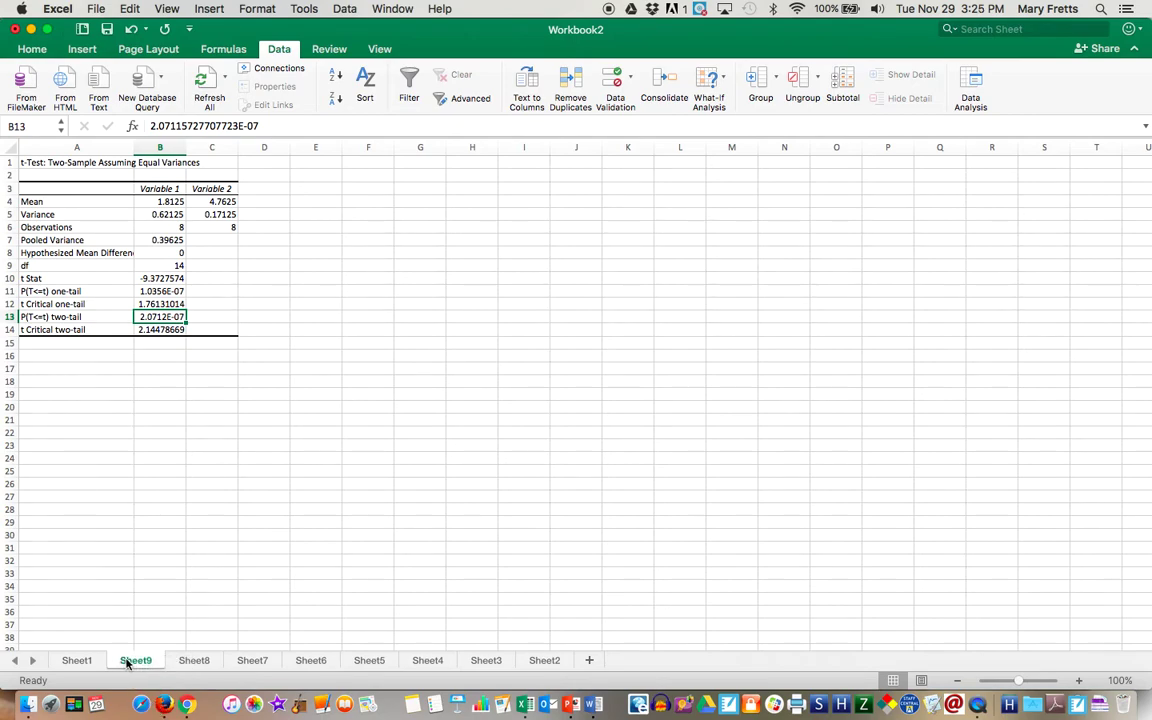
{"action": "left_click", "coordinate": [77, 661]}
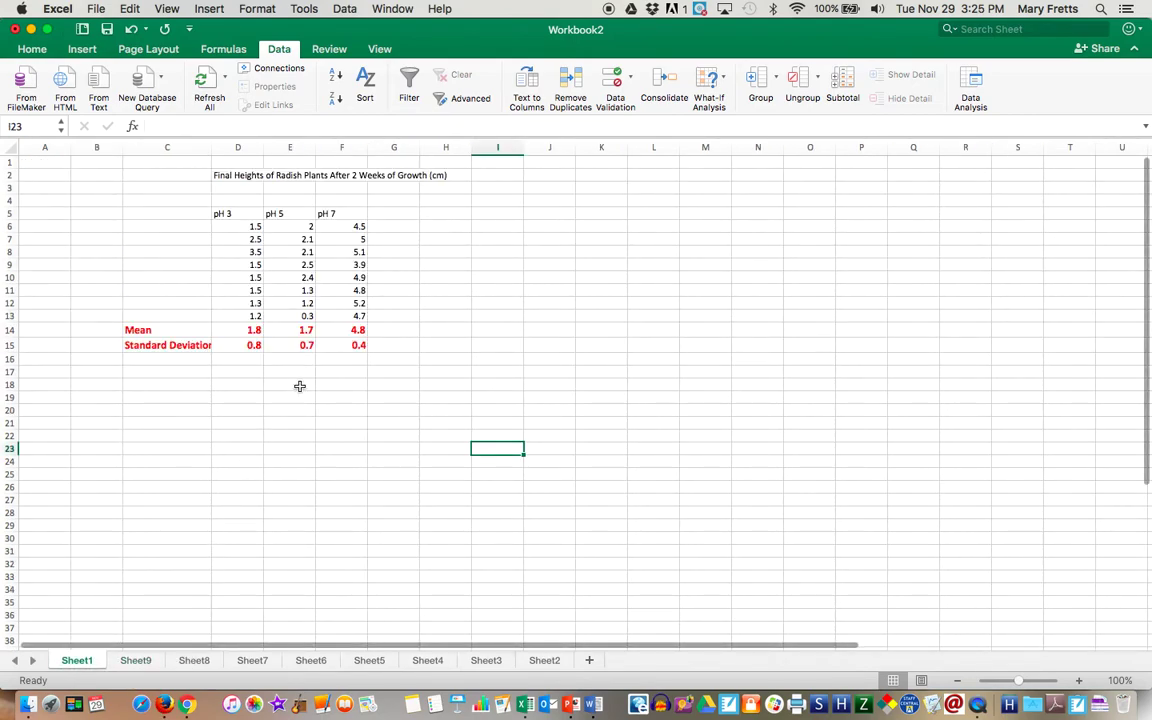